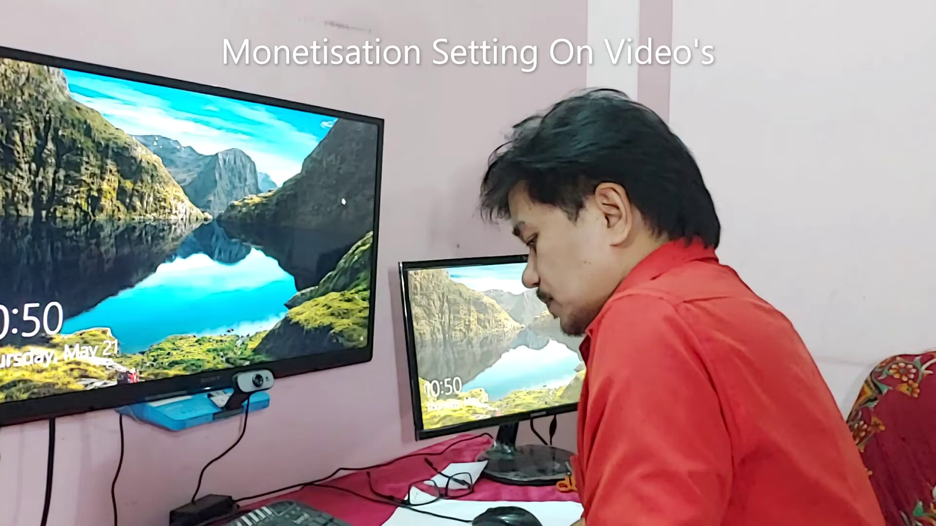
- Unlock the computer by dismissing the lock screen and signing in with the Windows password
key(space)
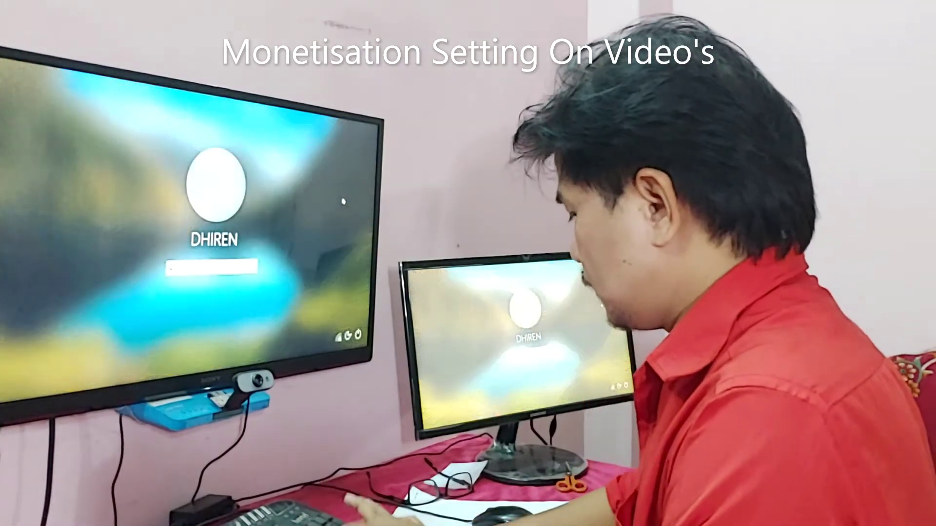
text(****)
key(Return)
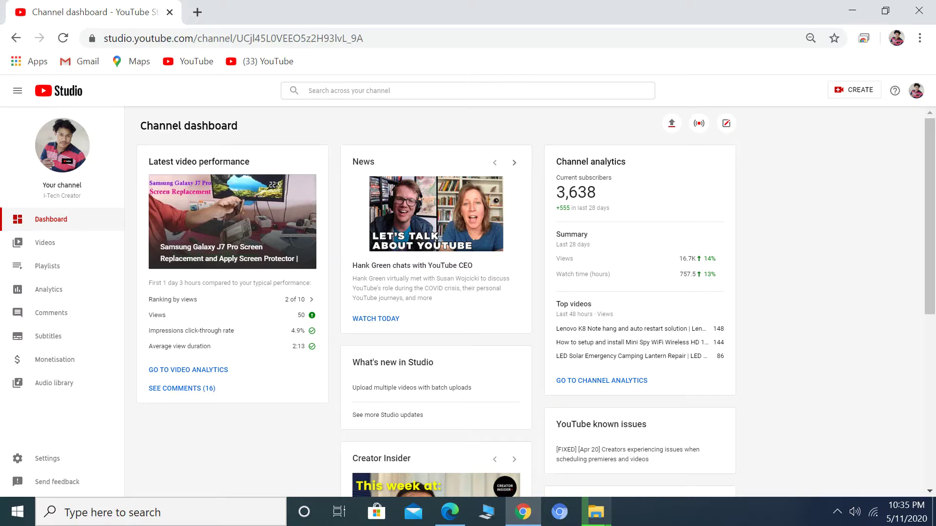
- Open the channel's Monetisation overview from the YouTube Studio sidebar
click(54, 359)
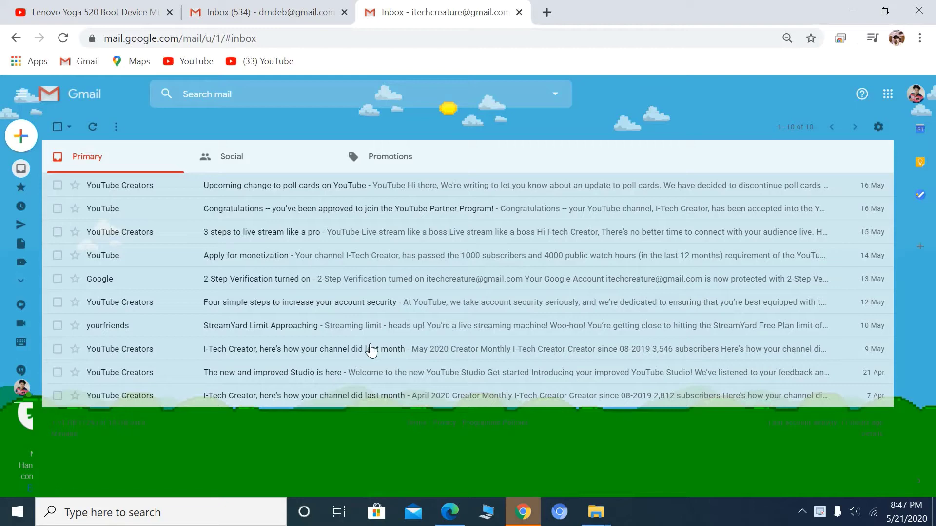
- Open the 'Congratulations' Partner Program email and highlight each paragraph and the sign-off in turn
click(265, 209)
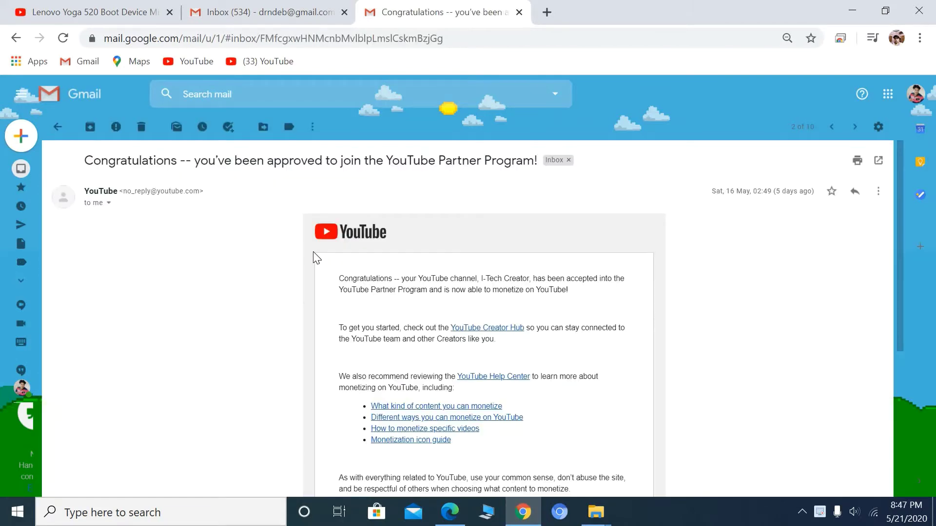
drag(343, 276, 605, 309)
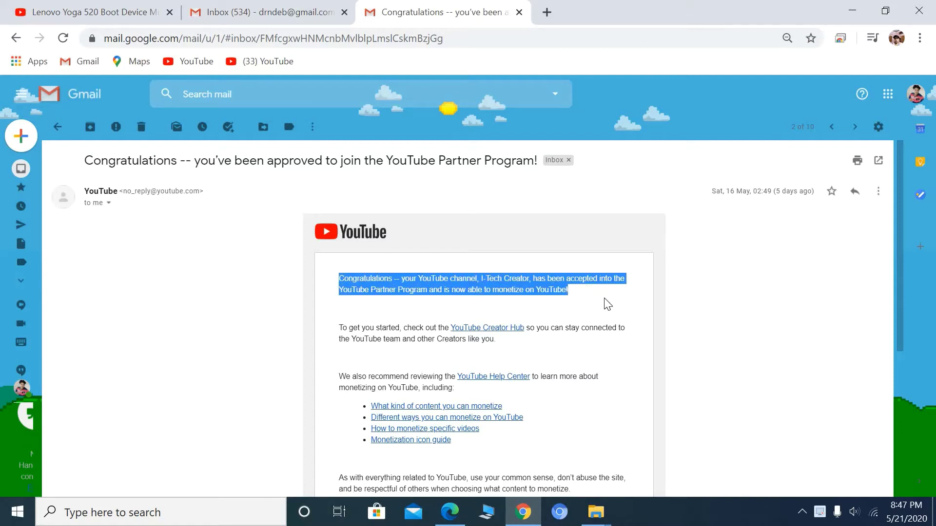
click(605, 299)
drag(347, 327, 533, 344)
scroll(577, 351, down, 3)
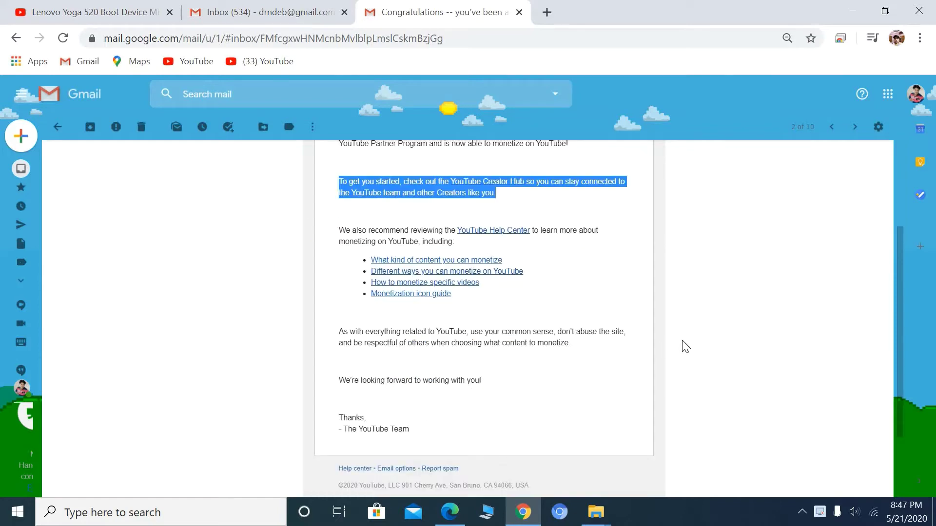
click(707, 341)
drag(343, 419, 431, 432)
click(511, 424)
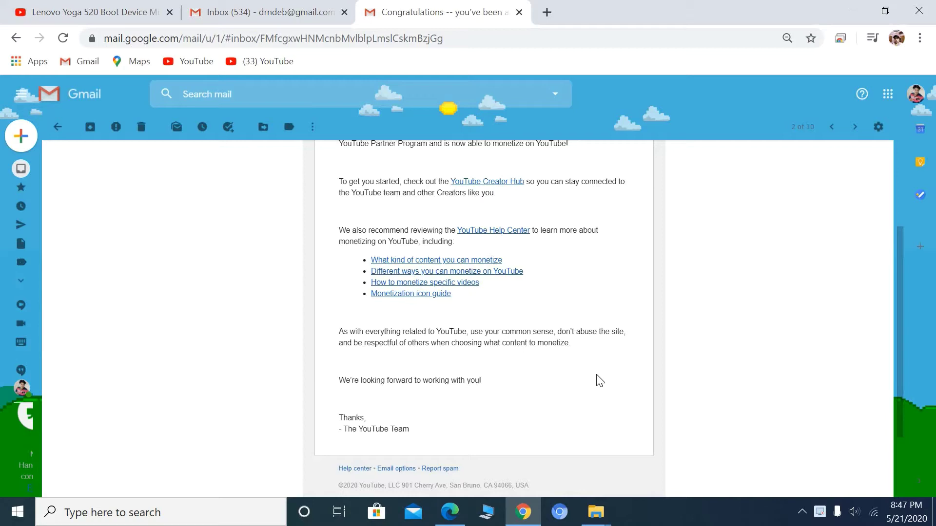
scroll(597, 381, up, 3)
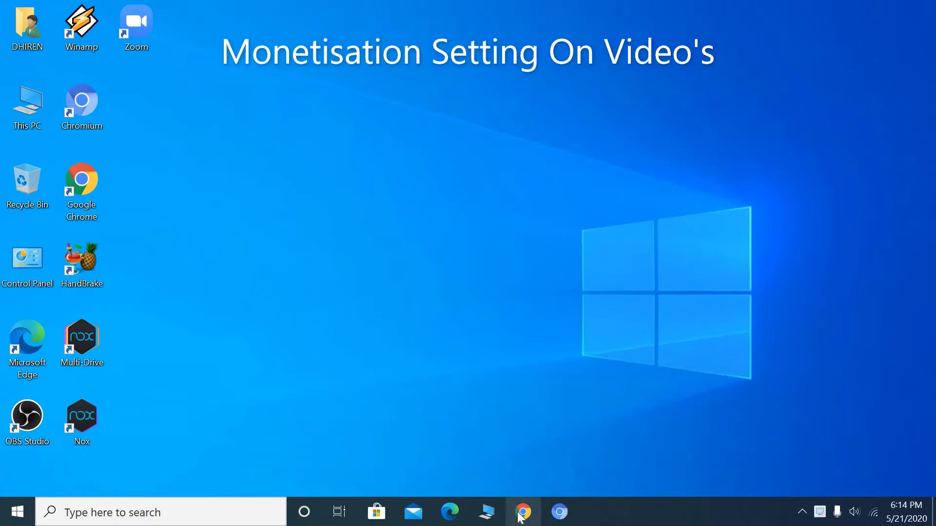
- Load the YouTube home page in a maximised Chrome window and open the account menu
click(522, 511)
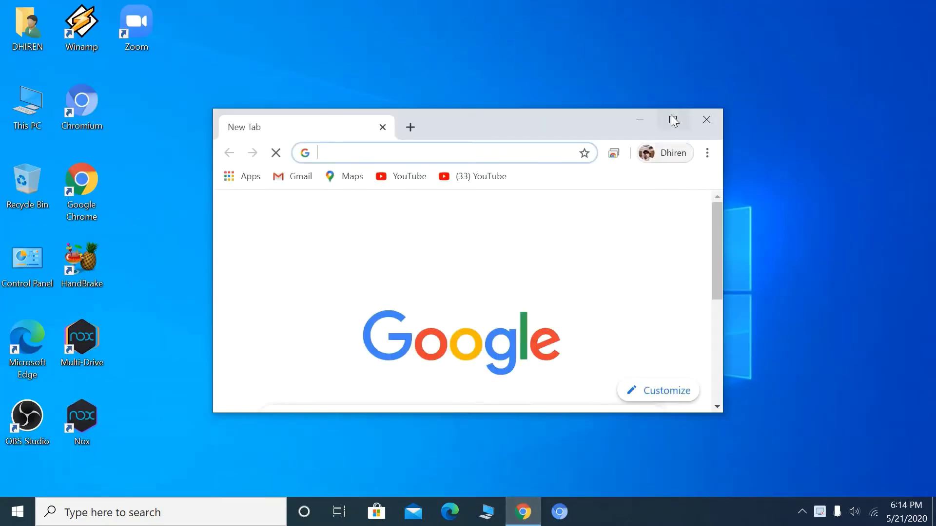
click(673, 120)
click(298, 385)
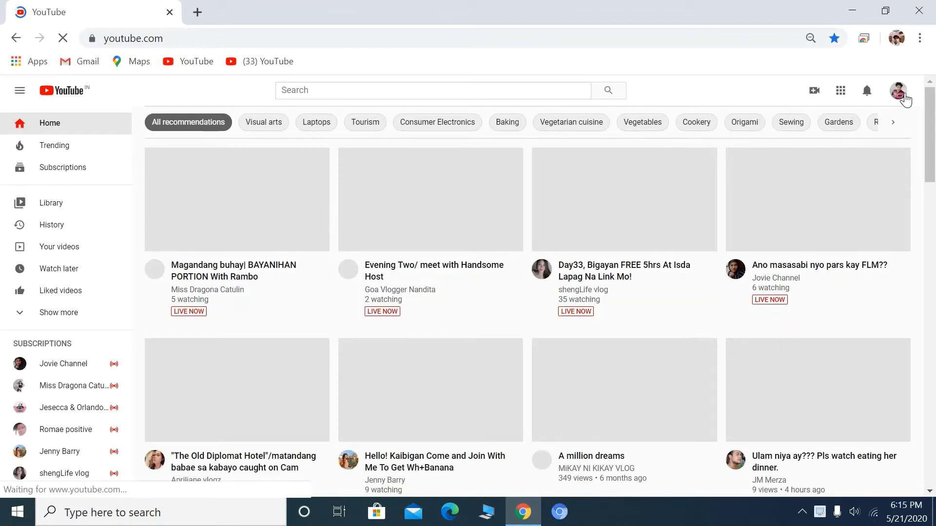
click(899, 91)
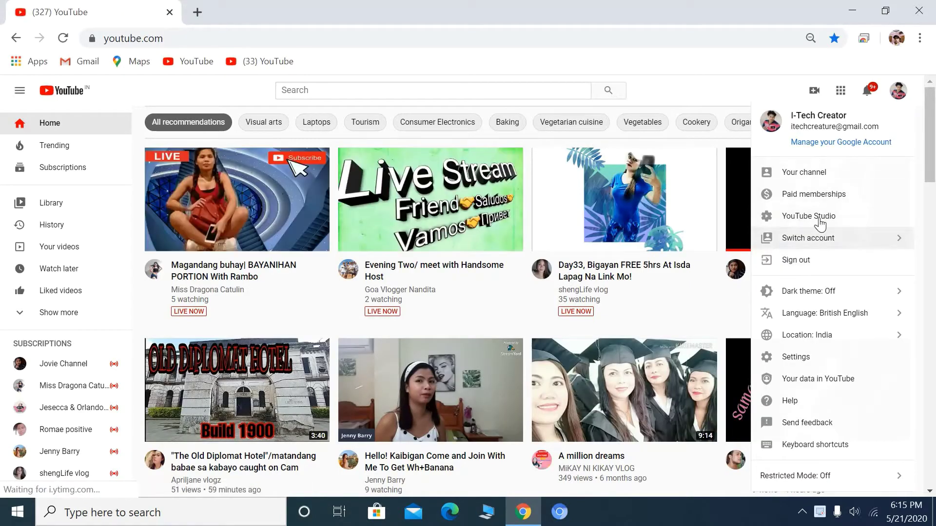
click(897, 91)
click(898, 91)
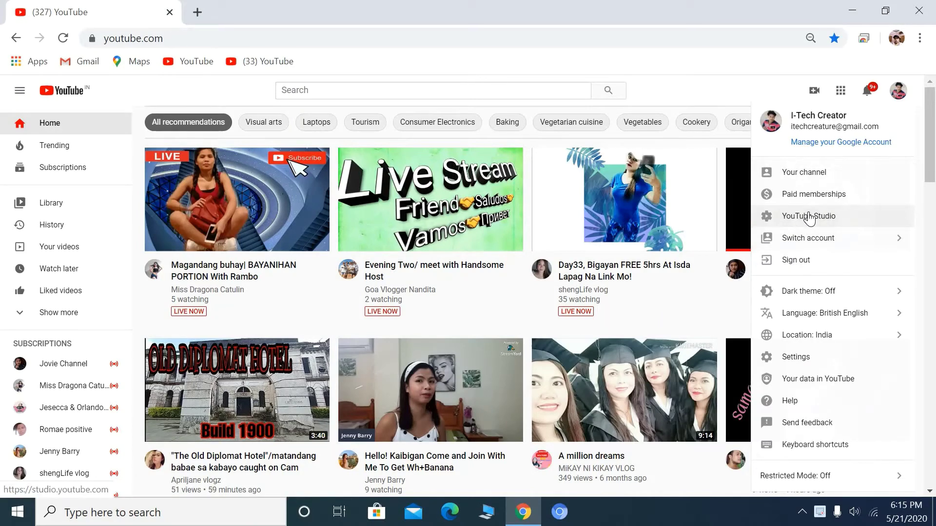
- Go to YouTube Studio and show the Channel videos list with each upload's monetisation status
click(809, 217)
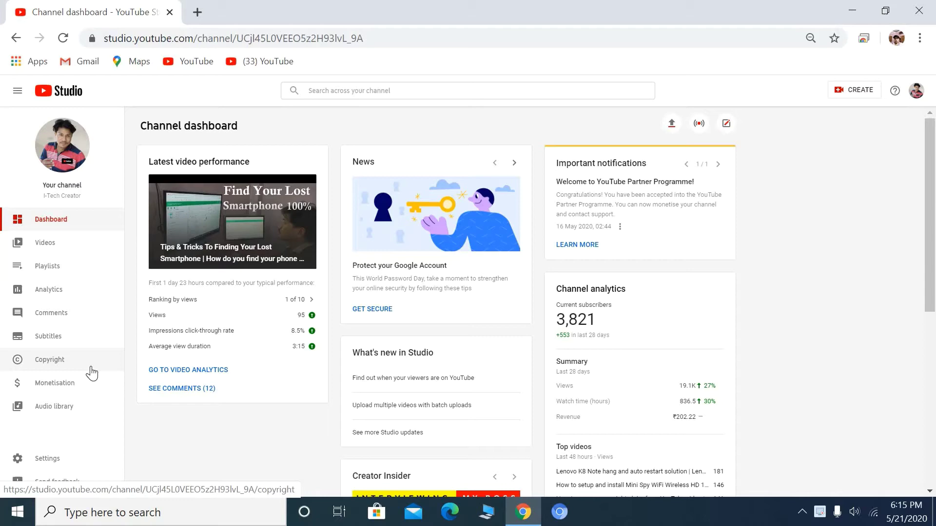
click(45, 247)
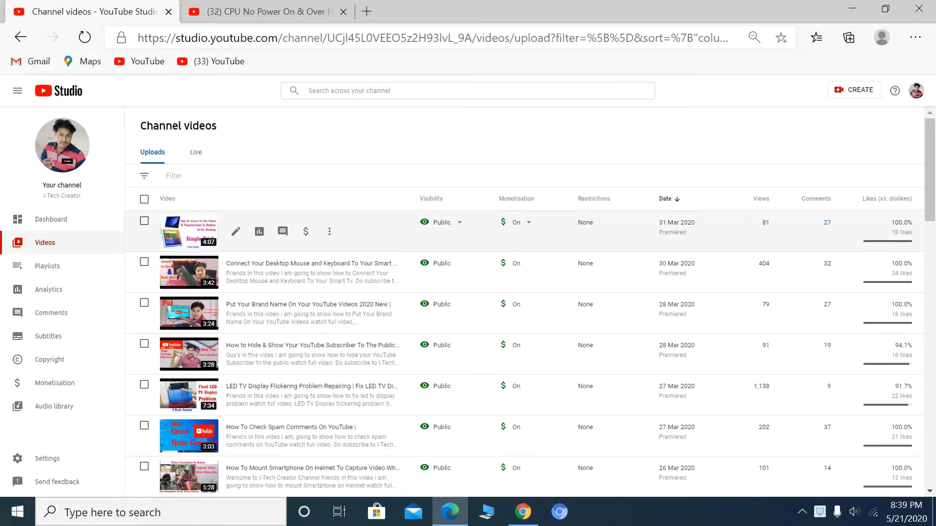
click(70, 225)
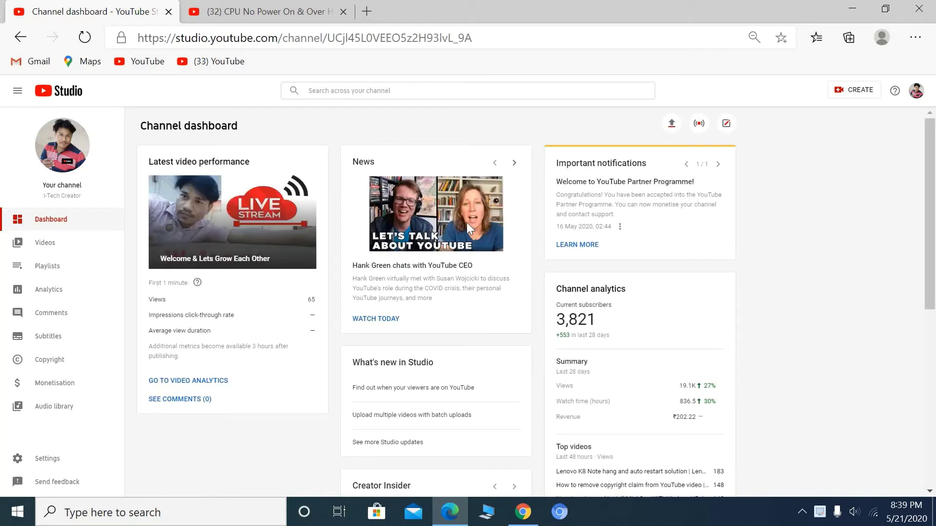
click(50, 252)
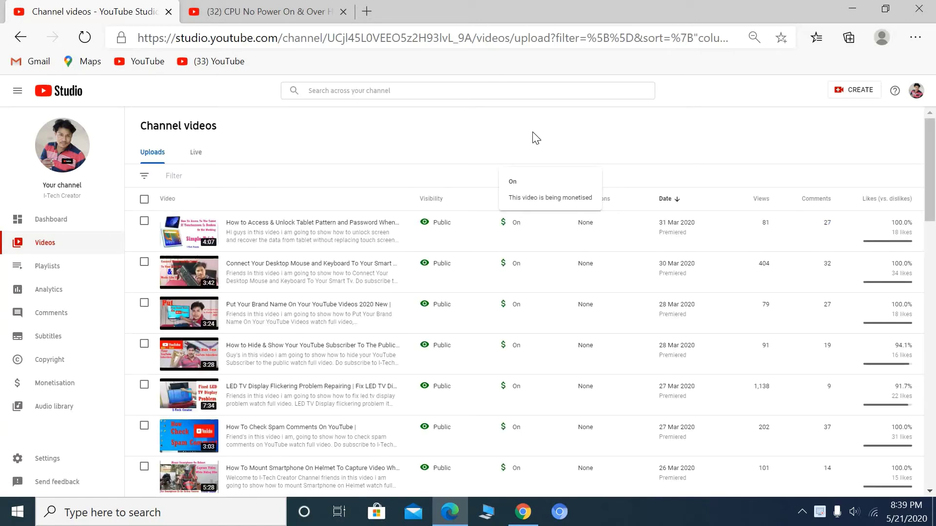
click(530, 228)
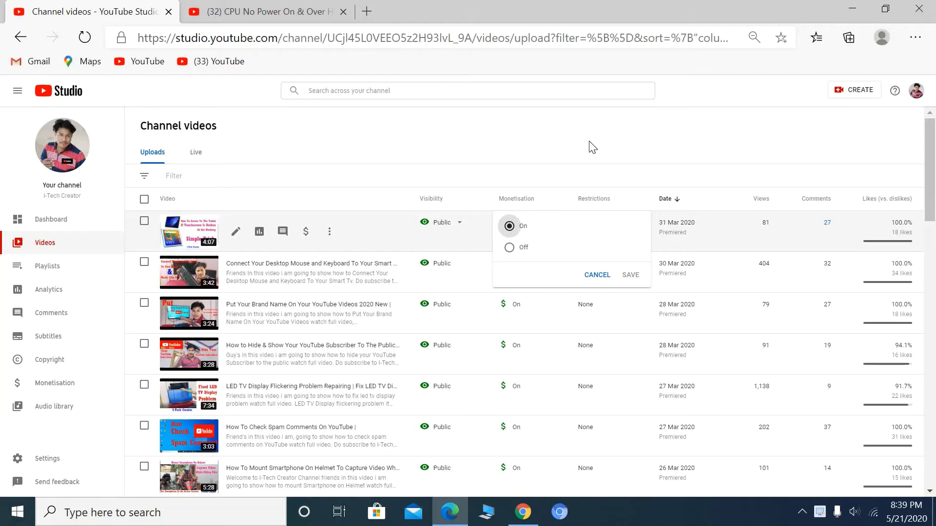
click(570, 142)
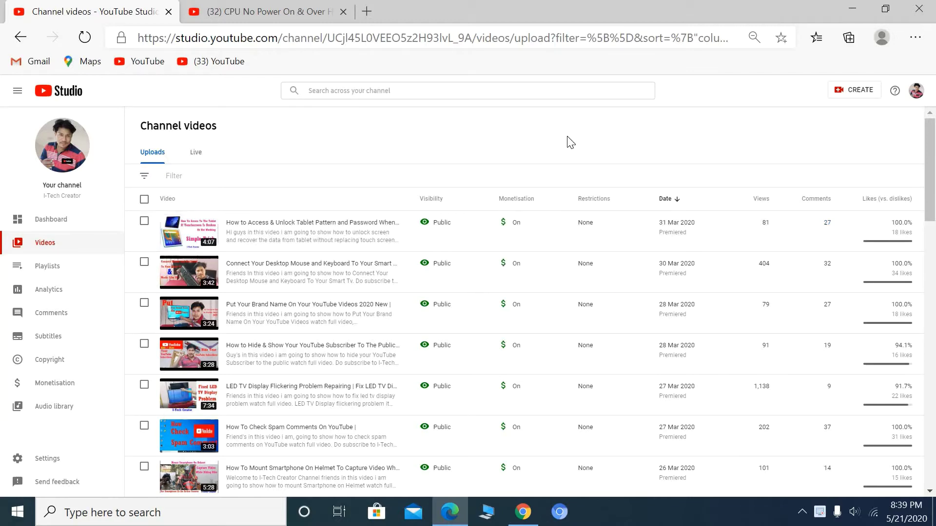
scroll(522, 349, down, 5)
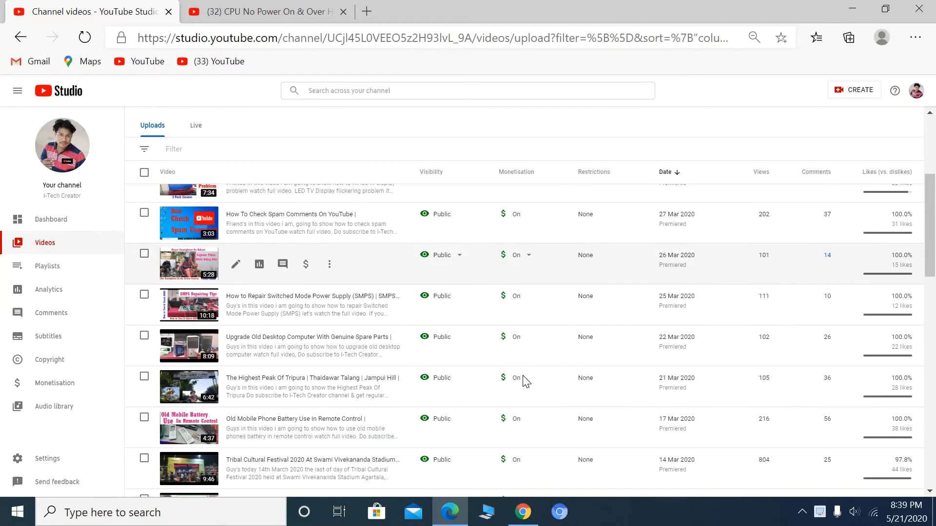
scroll(545, 393, down, 12)
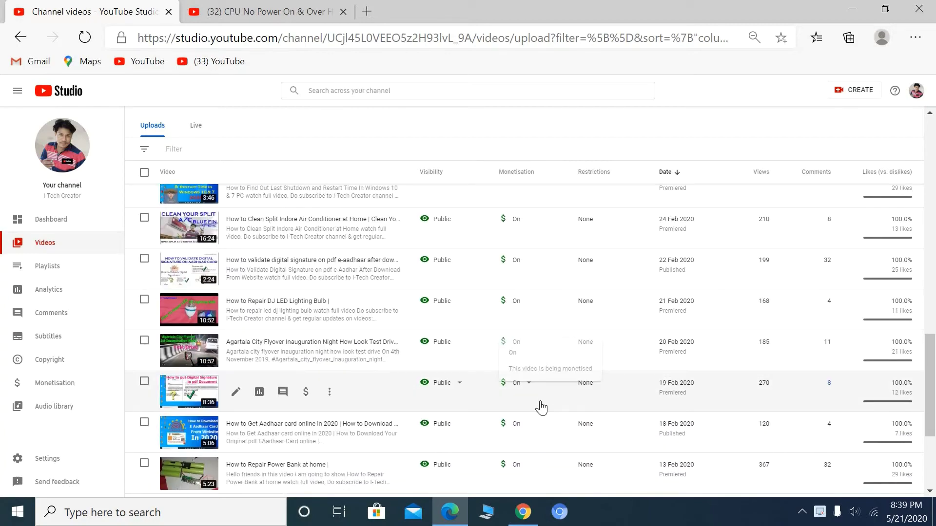
scroll(529, 361, up, 10)
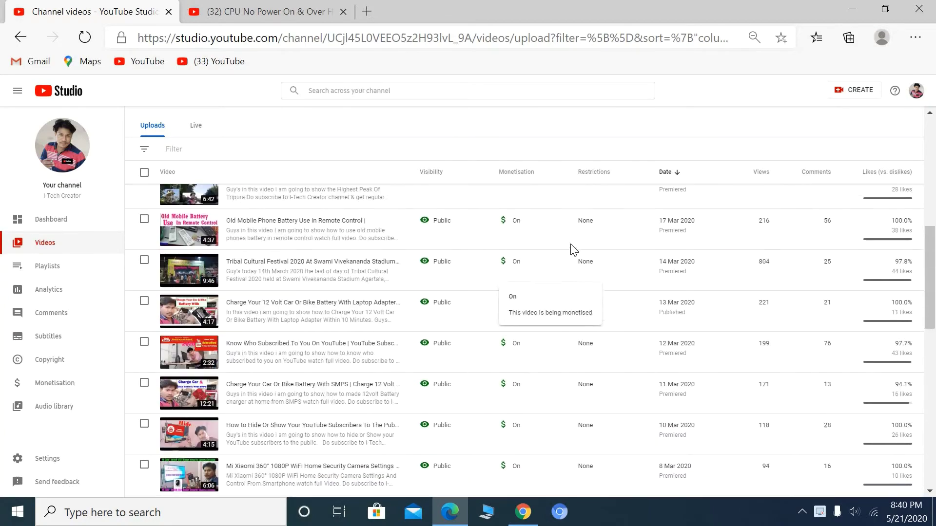
scroll(590, 244, up, 5)
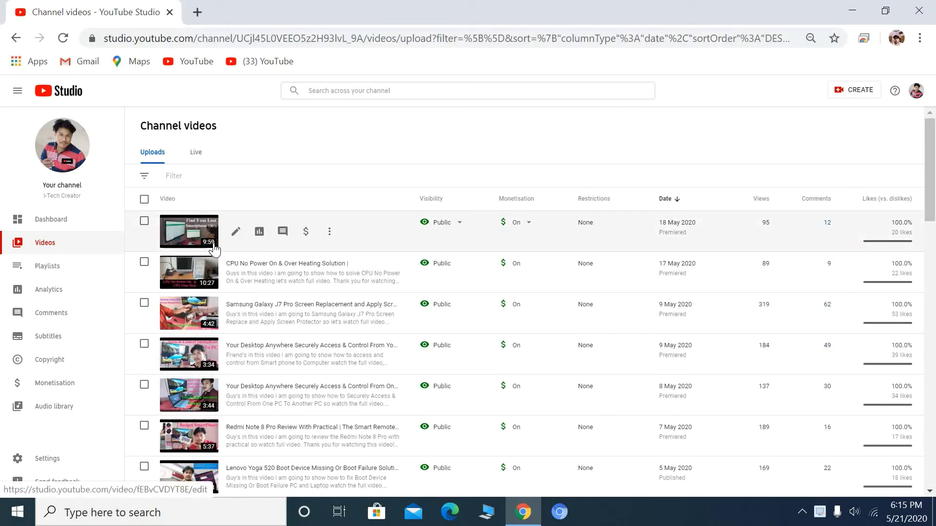
- Check the lost-smartphone video's note on 10-minute mid-roll eligibility, then return to Channel videos
click(233, 234)
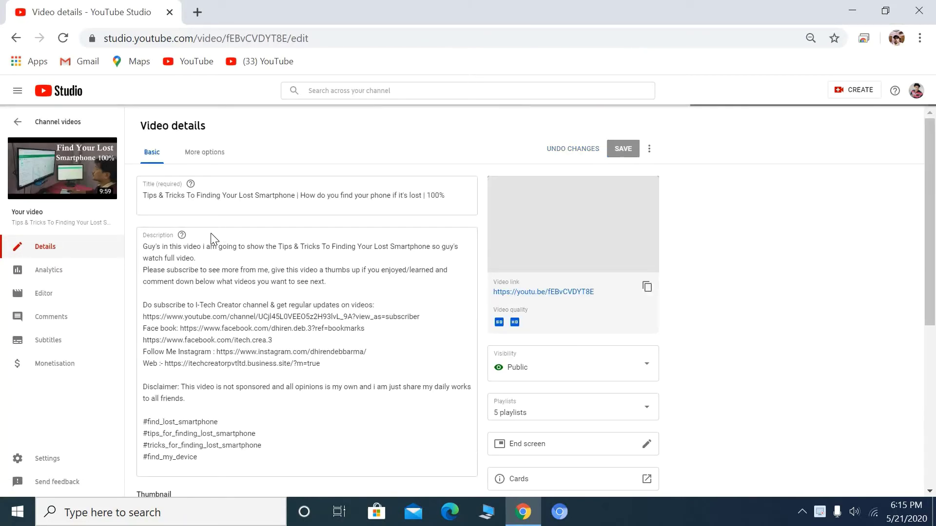
click(60, 374)
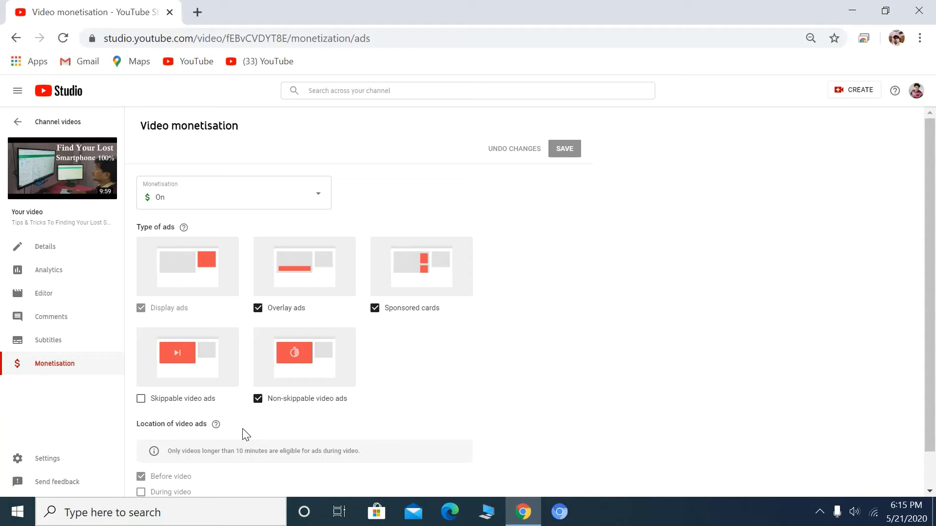
scroll(244, 433, down, 1)
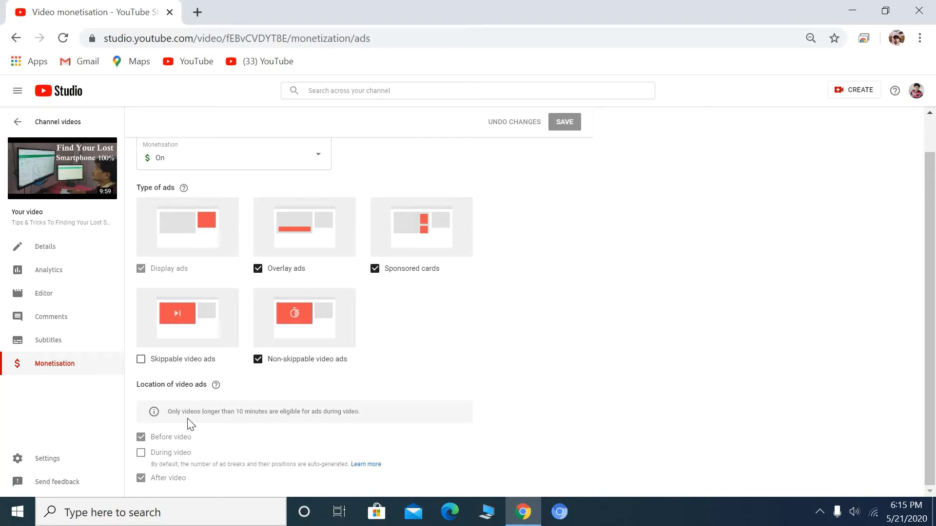
drag(169, 410, 372, 410)
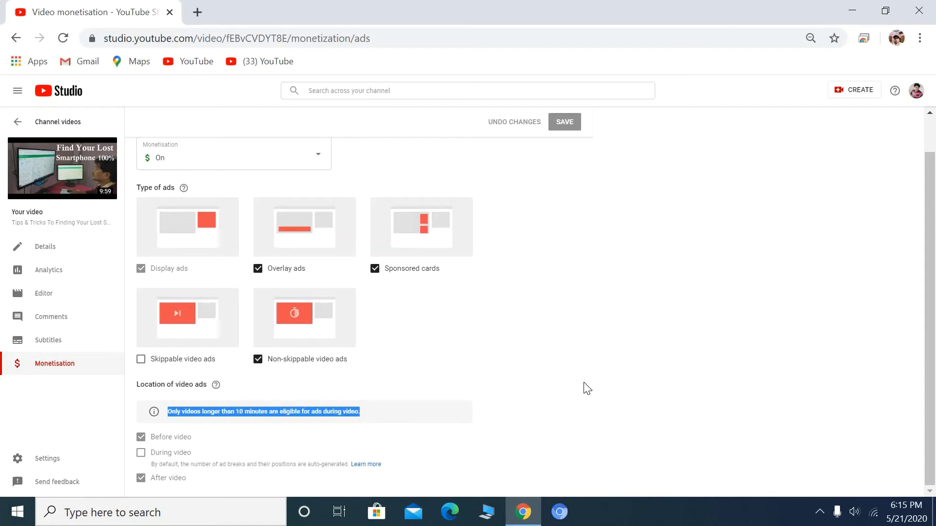
click(67, 122)
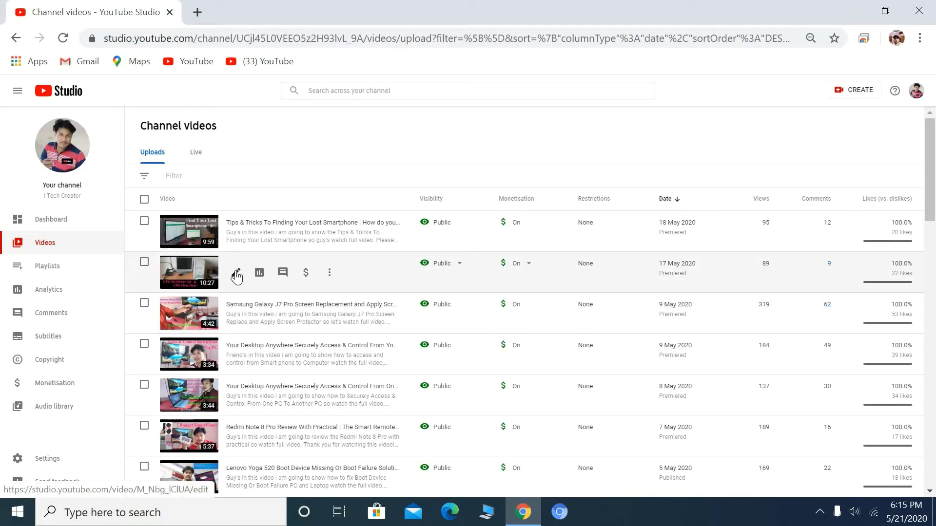
- Open the 10:27 CPU No Power On video's details and its Monetisation settings
click(235, 271)
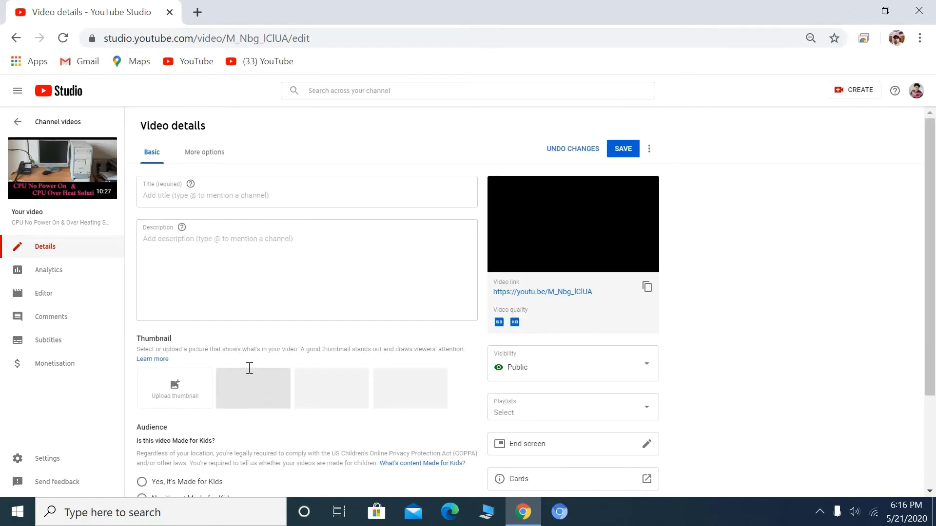
scroll(244, 361, down, 5)
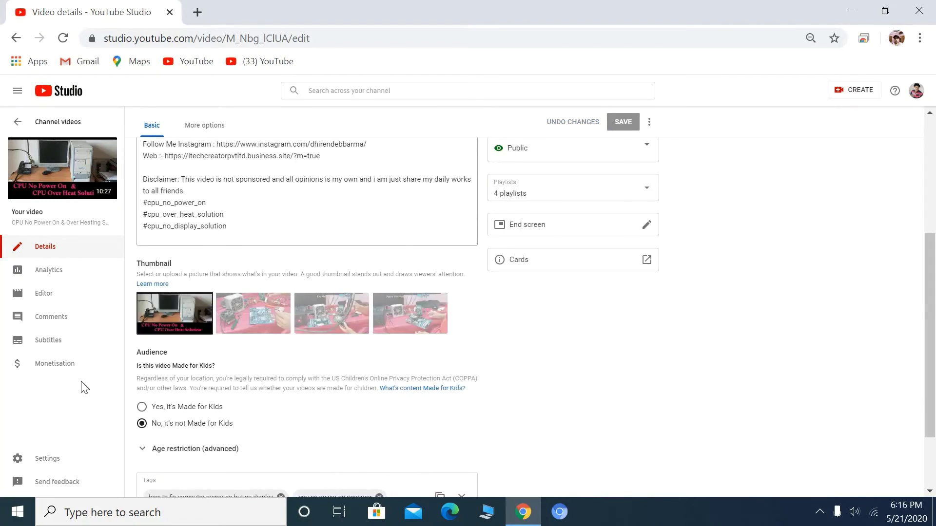
click(51, 363)
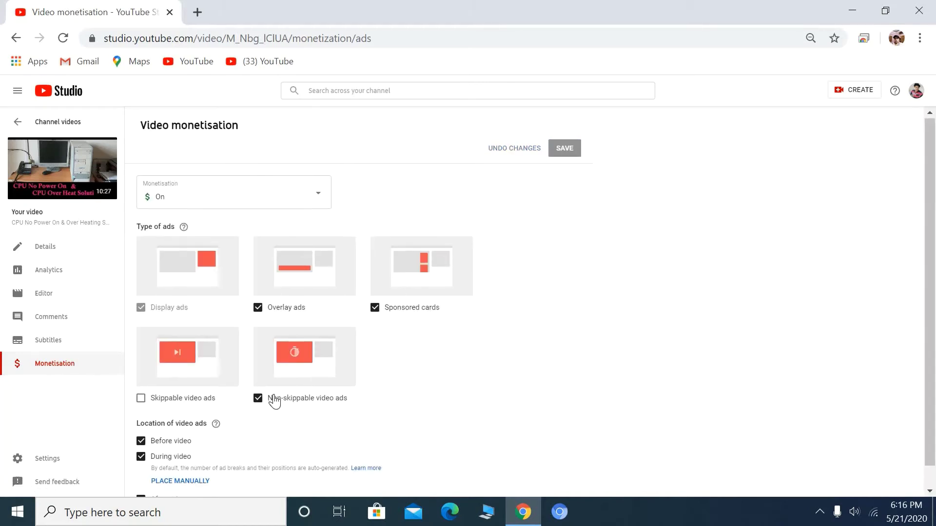
scroll(271, 400, down, 1)
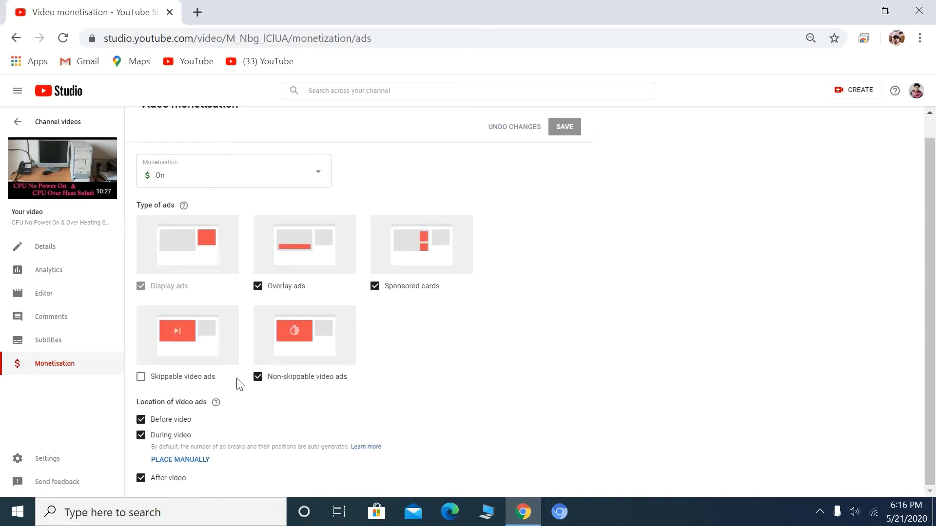
- Switch mid-roll ads to manual placement and move the timeline playhead to 00:12:27
click(194, 459)
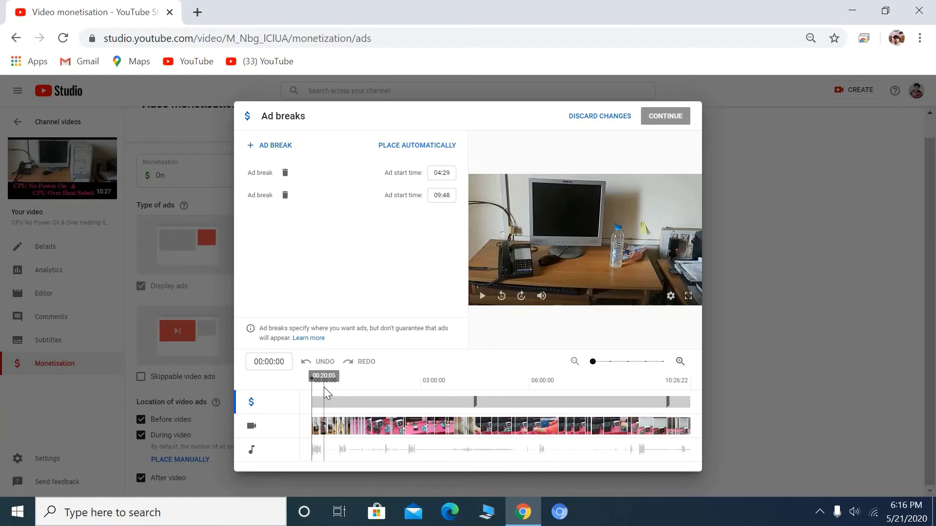
click(326, 387)
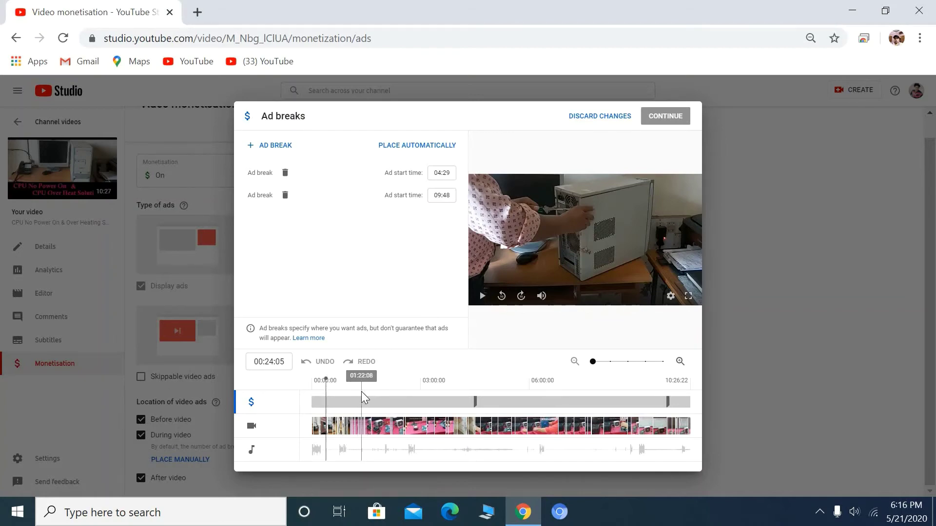
click(343, 391)
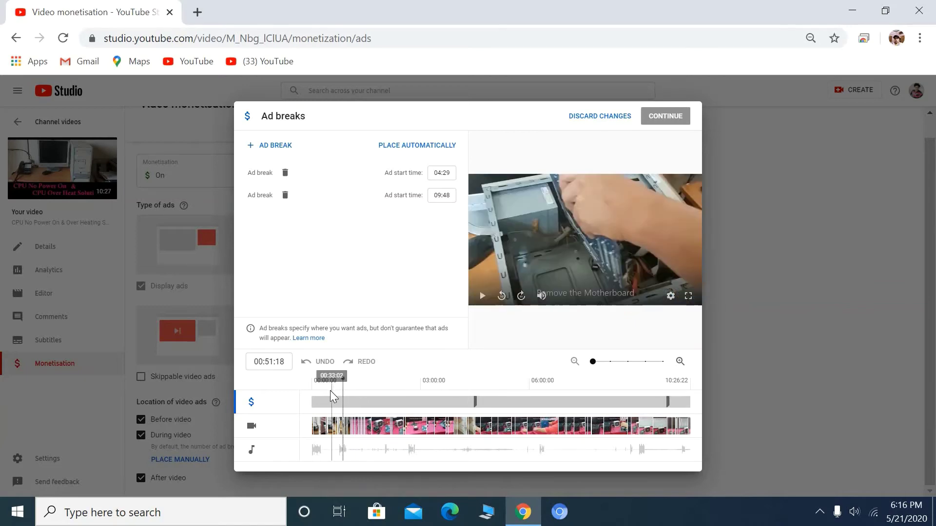
click(331, 392)
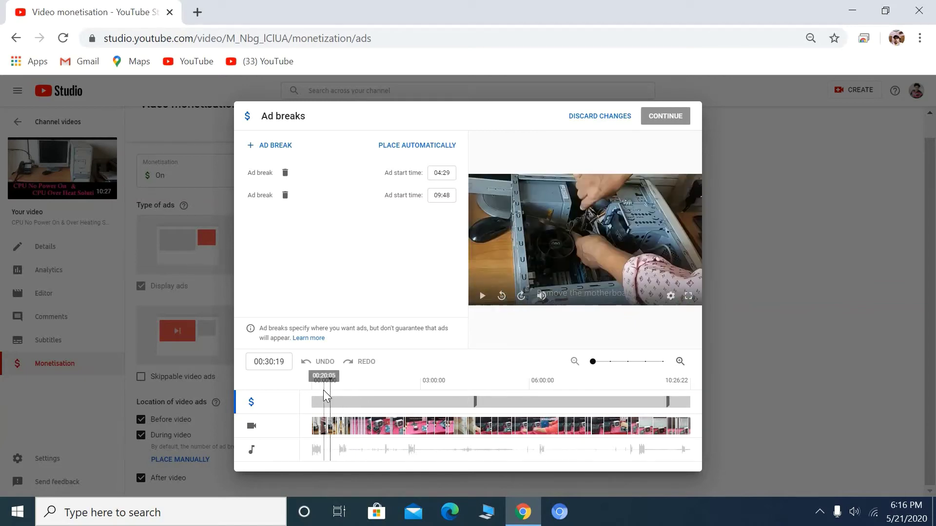
click(324, 390)
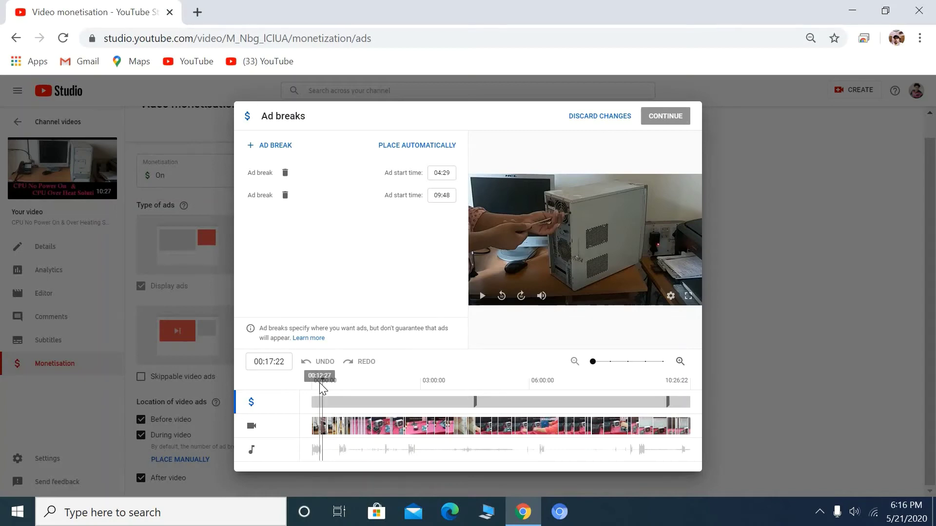
click(320, 382)
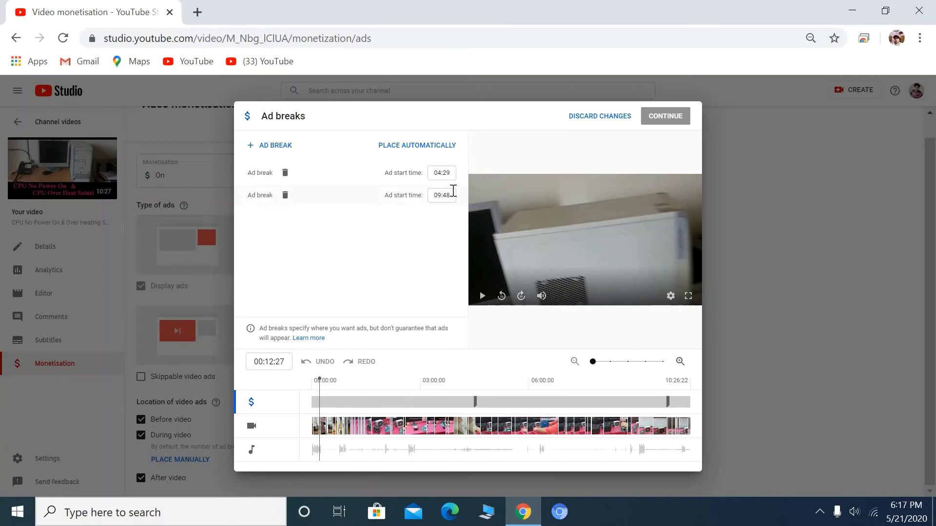
- Add a mid-roll break at 00:13 beside 04:29 and 09:48, confirm, and save the CPU video
click(284, 148)
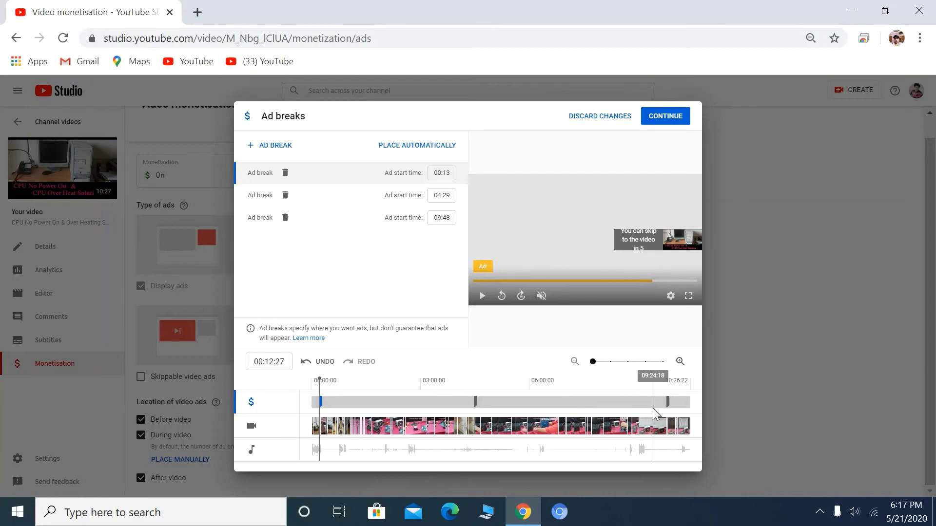
click(668, 117)
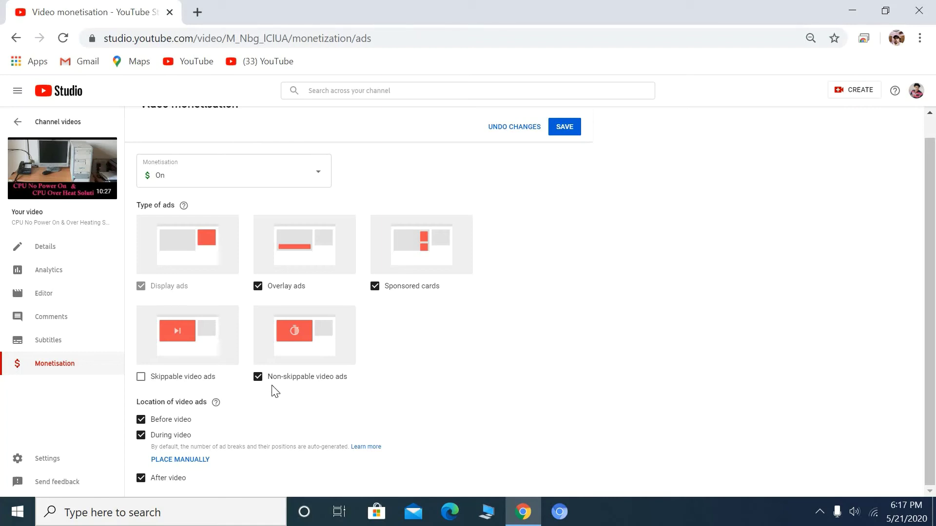
click(565, 128)
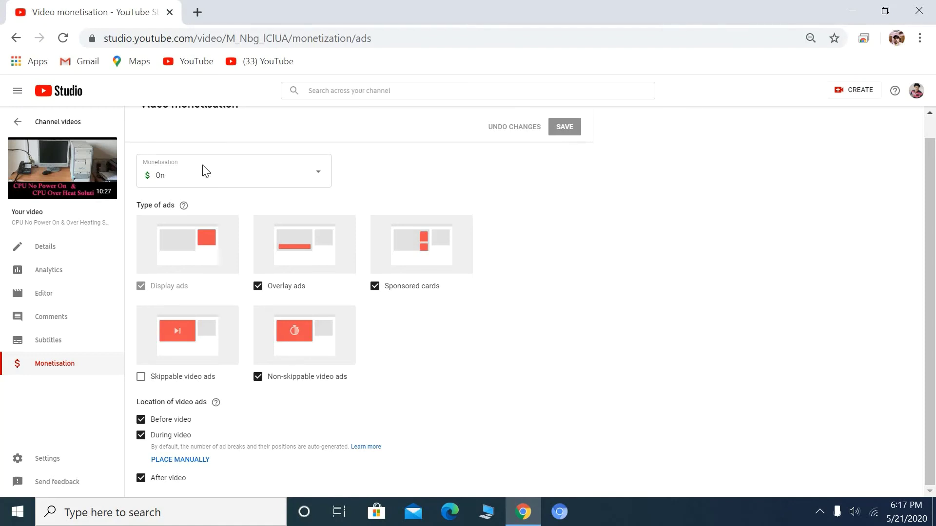
- Return to Channel videos and open the Samsung Galaxy J7 Pro video's monetisation settings
mouse_move(74, 148)
click(68, 123)
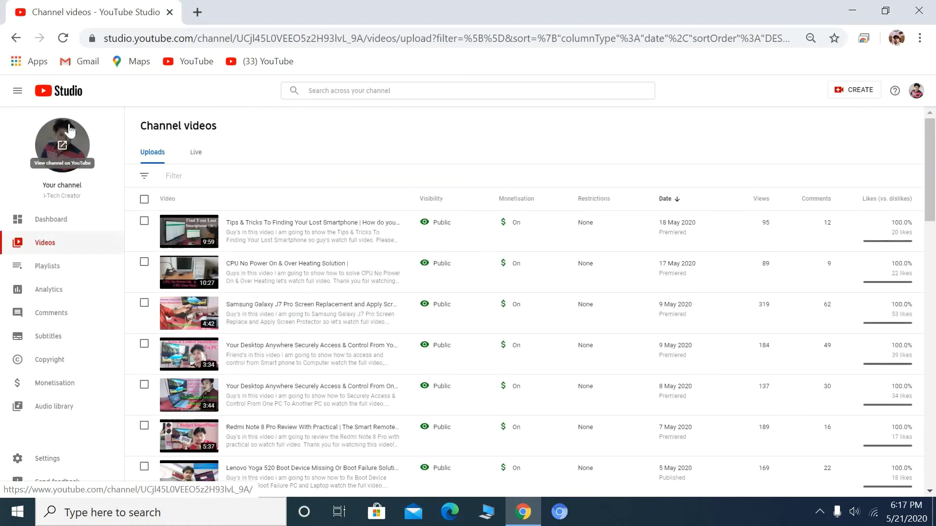
mouse_move(210, 337)
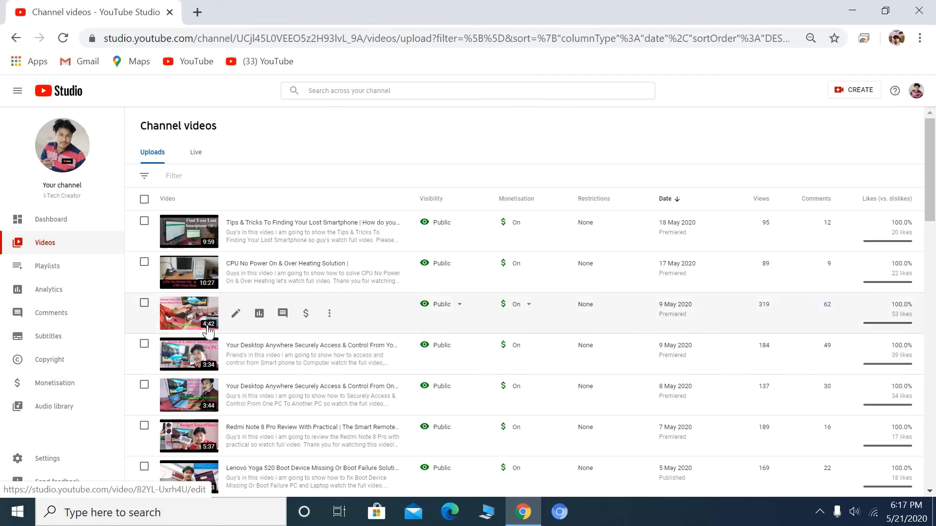
click(235, 315)
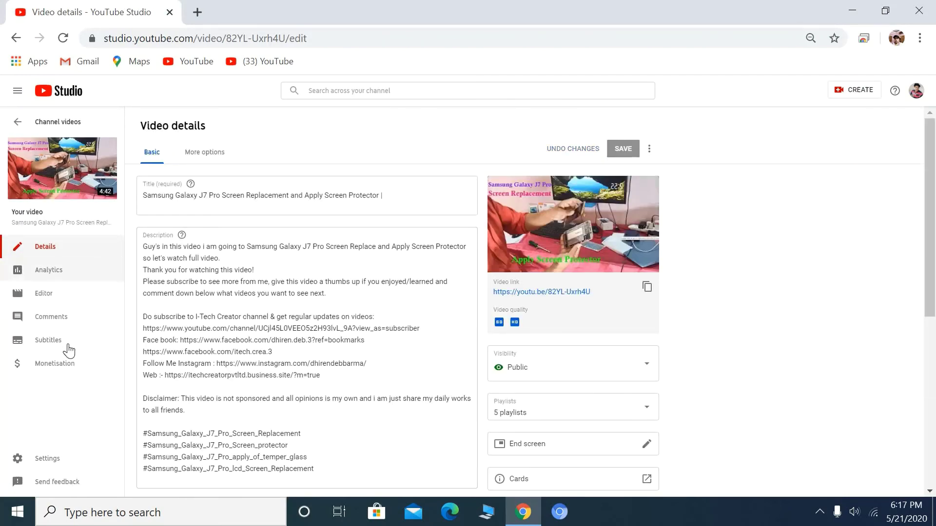
click(70, 363)
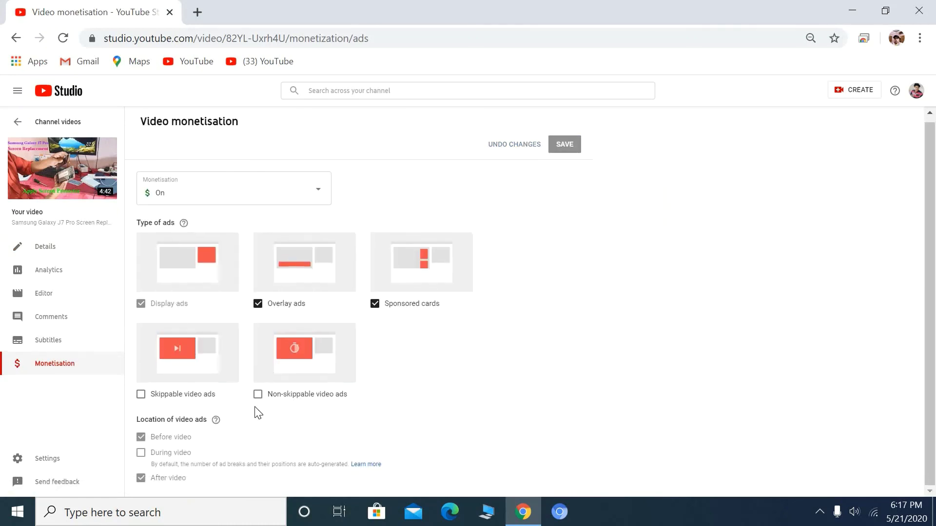
- Enable non-skippable video ads on the Samsung Galaxy J7 Pro video, review the 10-minute eligibility note, and save
click(257, 399)
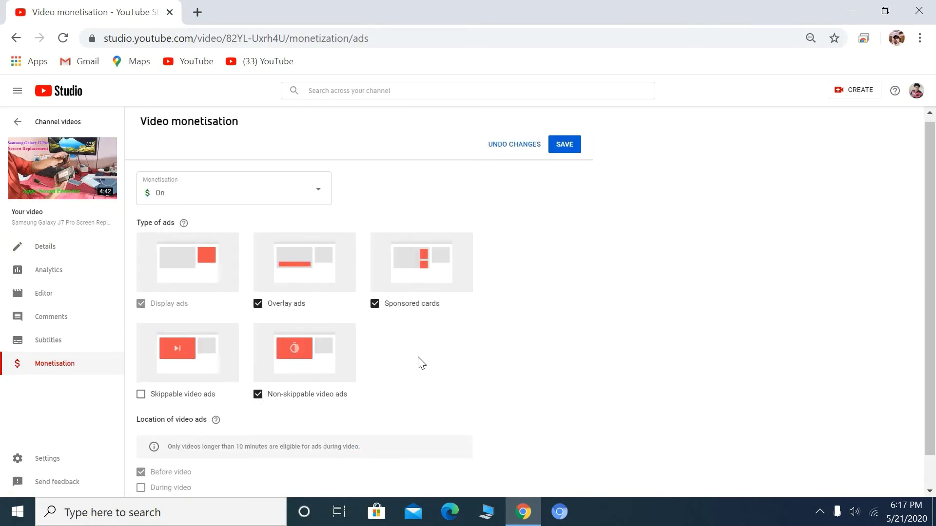
scroll(419, 360, down, 1)
drag(167, 412, 371, 416)
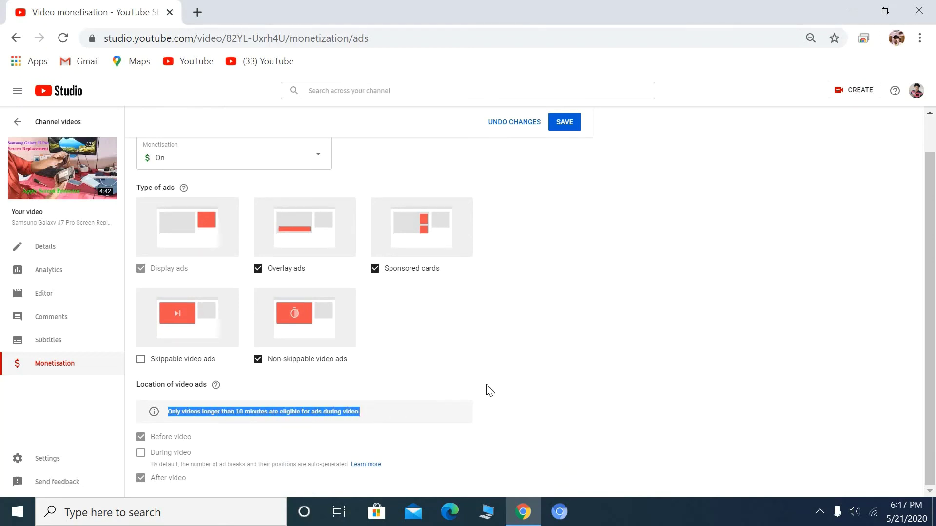
click(145, 460)
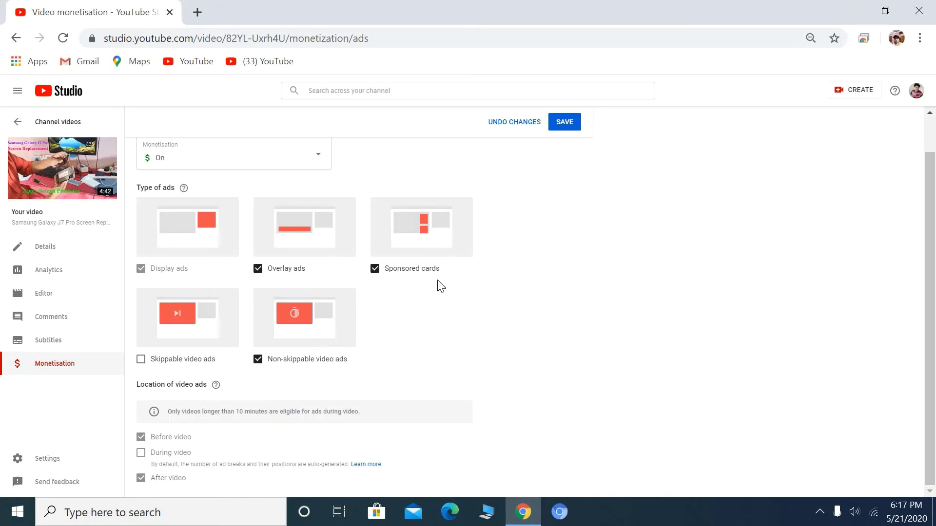
click(563, 122)
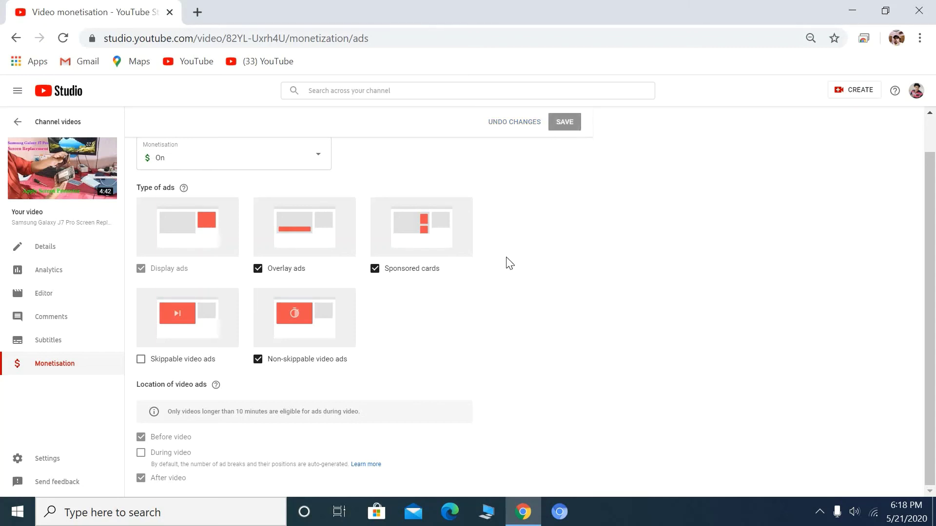
scroll(509, 263, up, 1)
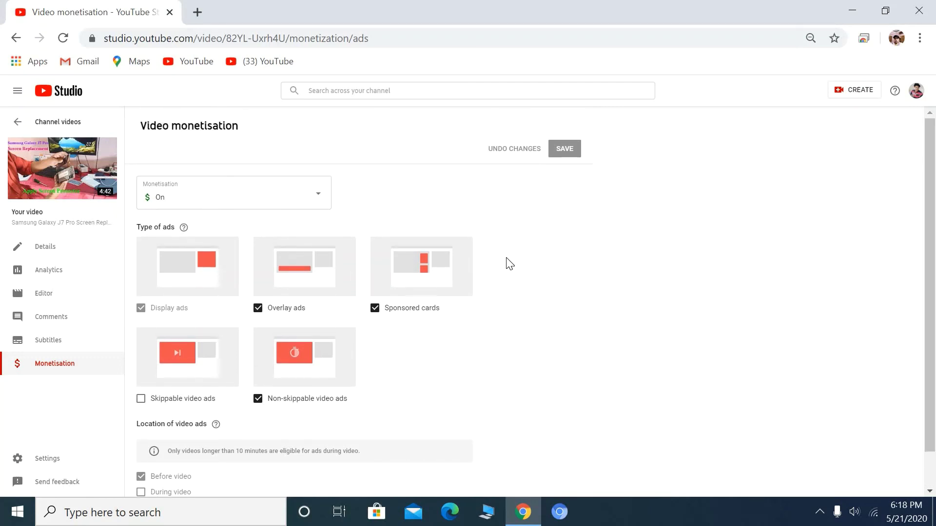